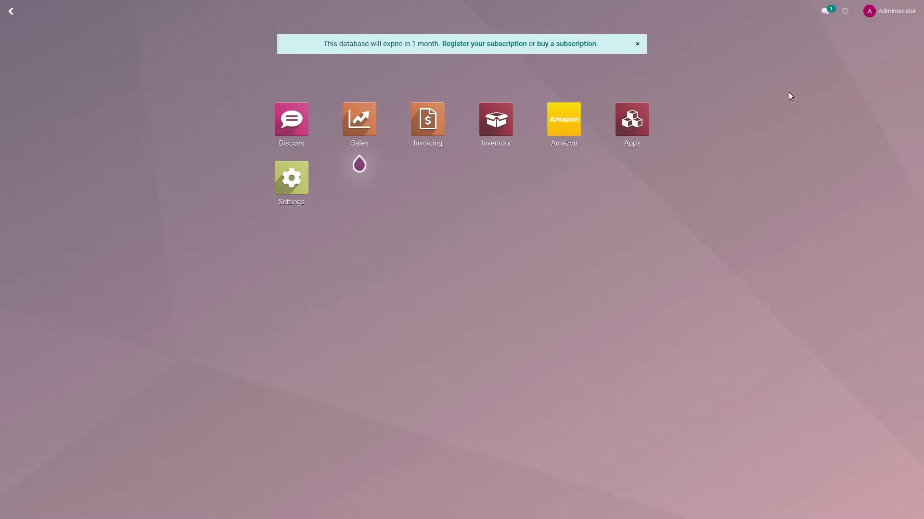
- In the Amazon app, set up an Import Inbound Shipment operation for FBA with Amazon Seller as the seller
left_click(559, 131)
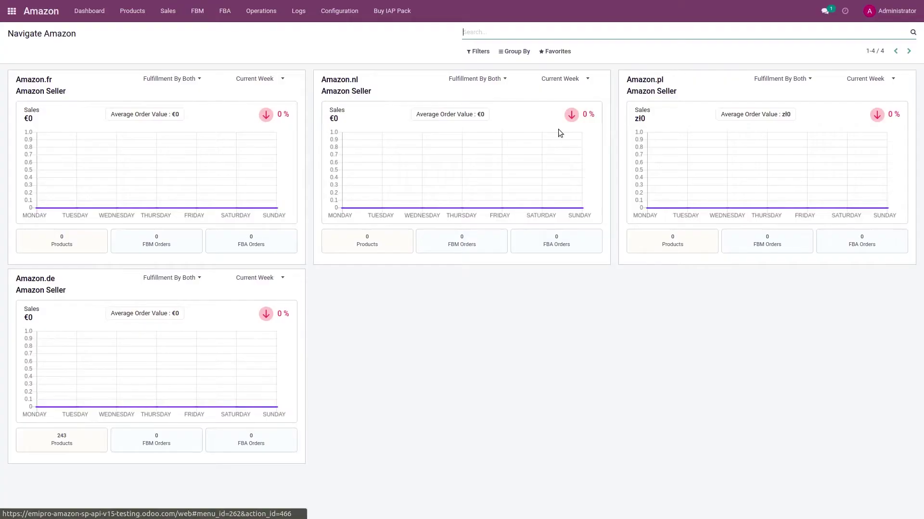
left_click(249, 13)
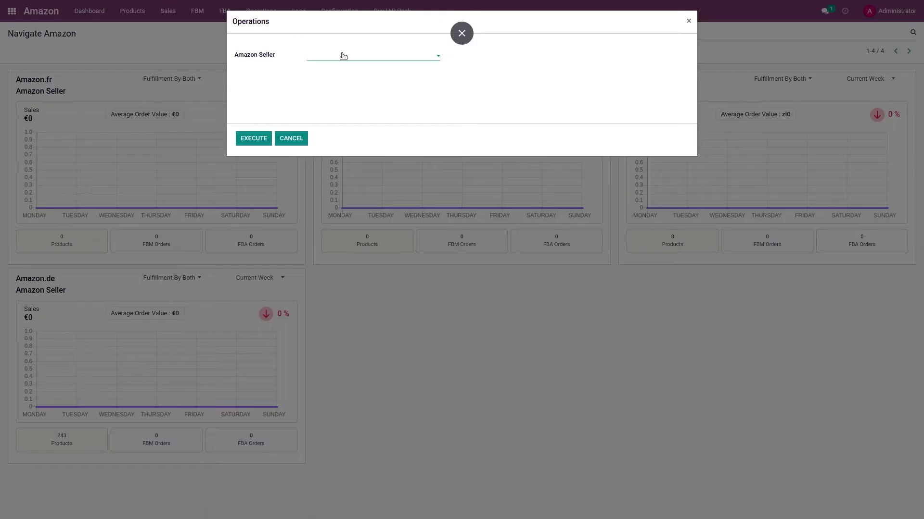
left_click(343, 56)
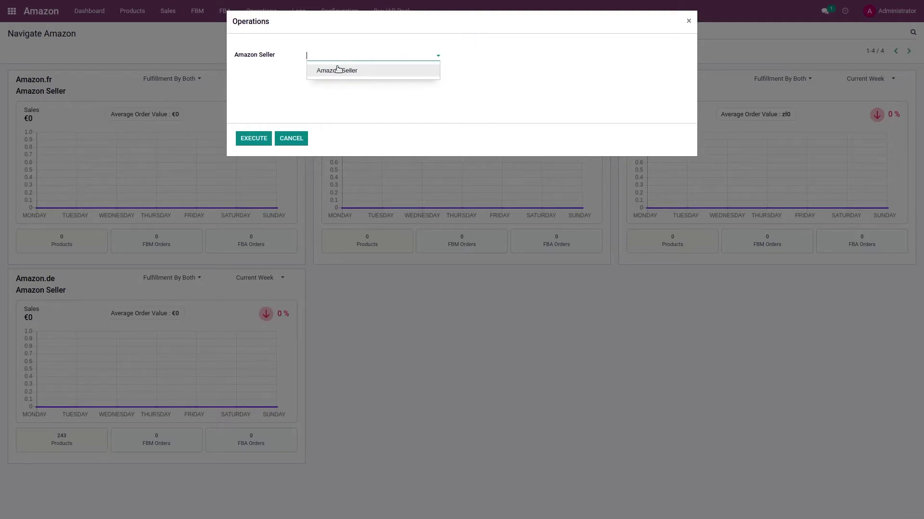
left_click(338, 70)
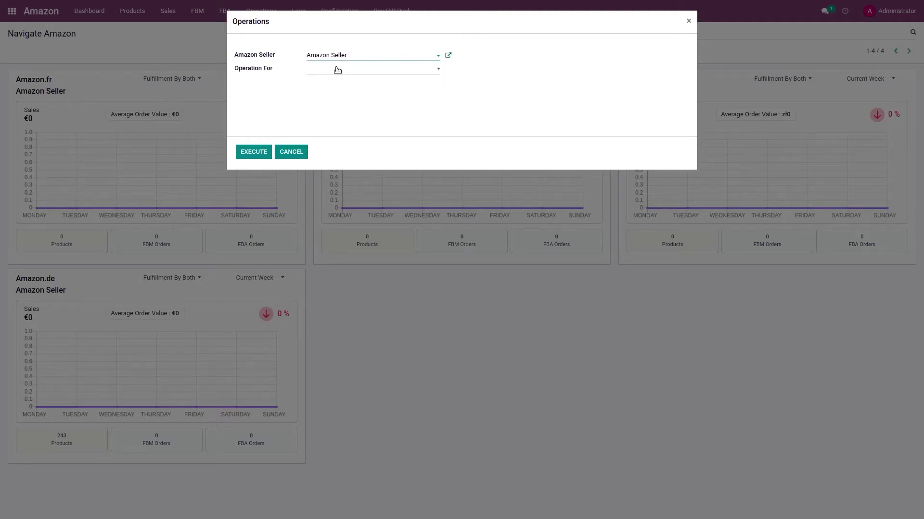
left_click(338, 69)
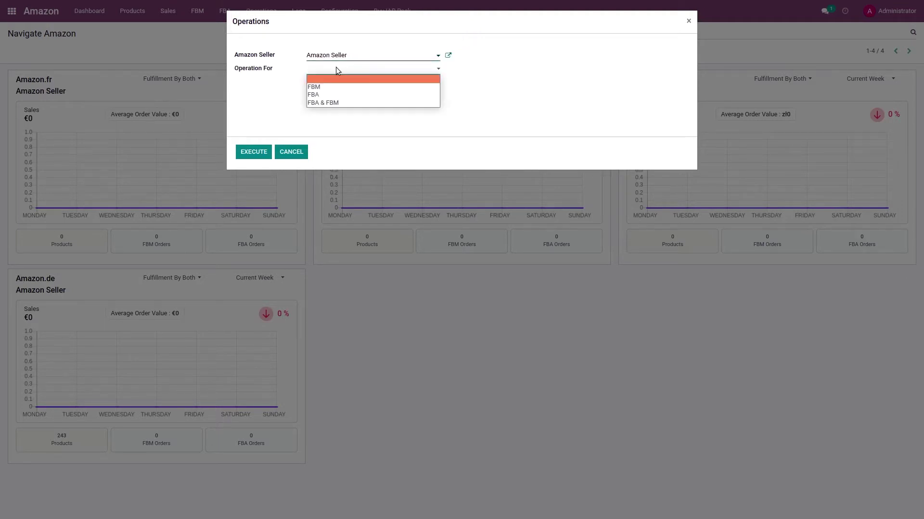
left_click(318, 94)
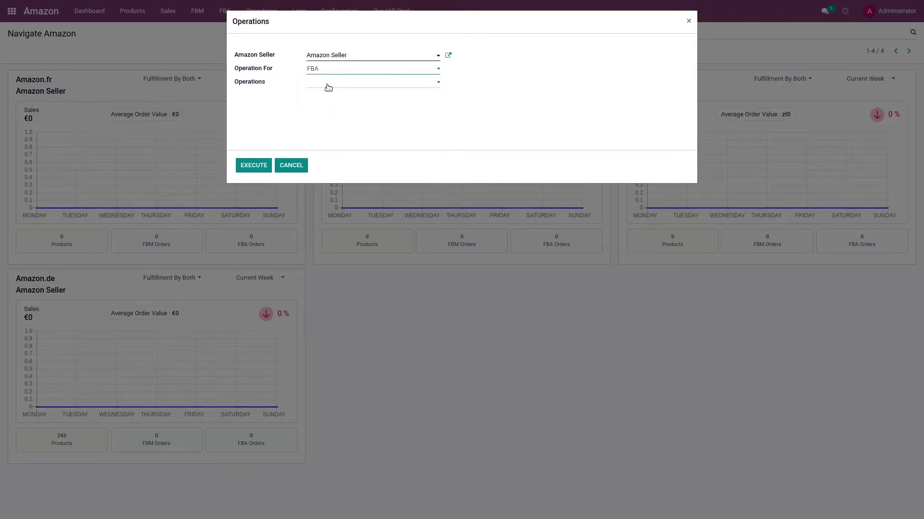
left_click(327, 85)
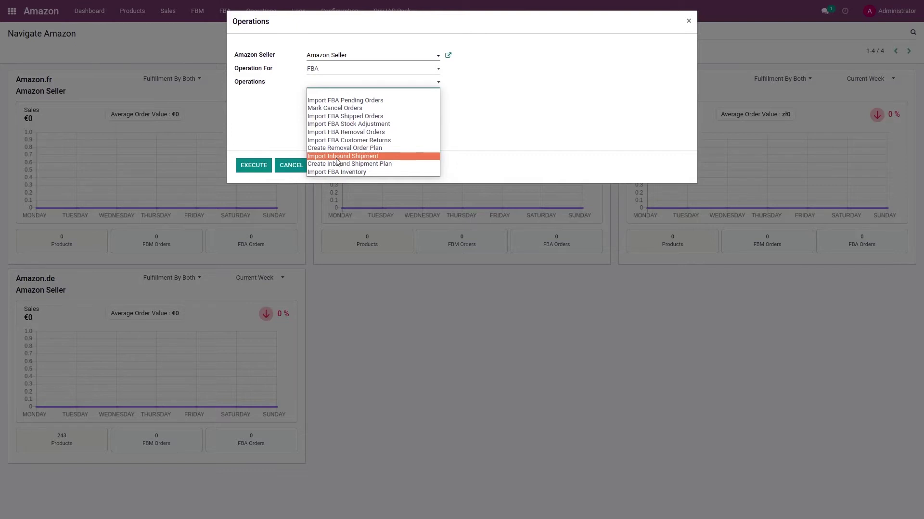
key("Down")
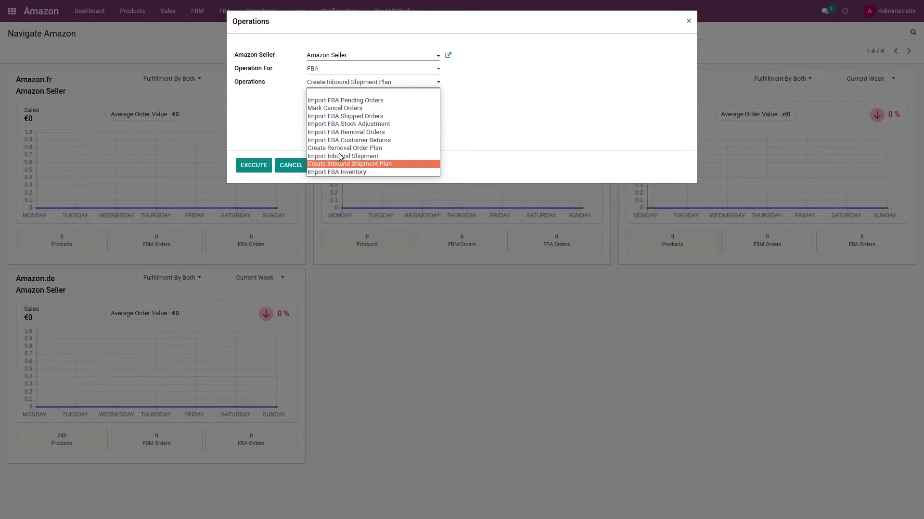
left_click(340, 156)
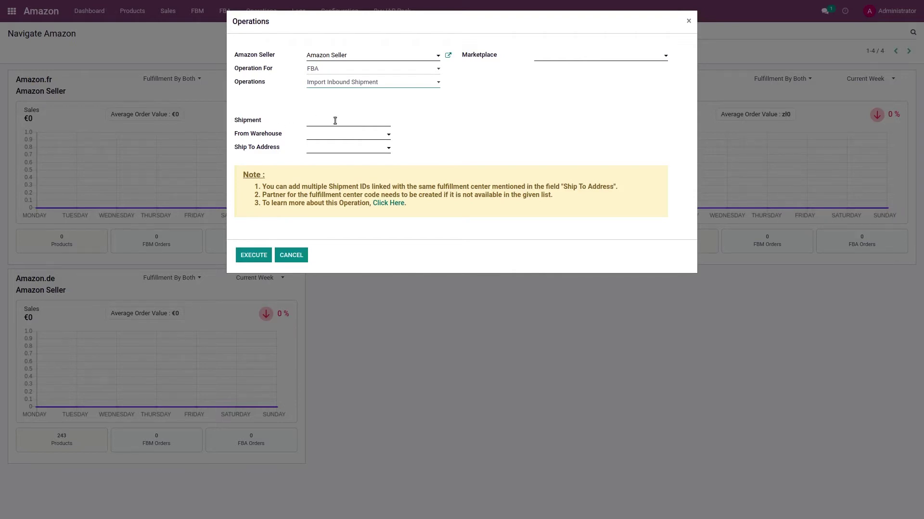
- Fill in the shipment ID, San Francisco as source warehouse, DE1 as ship-to address and Amazon.de as marketplace
left_click(335, 121)
key("ctrl+v")
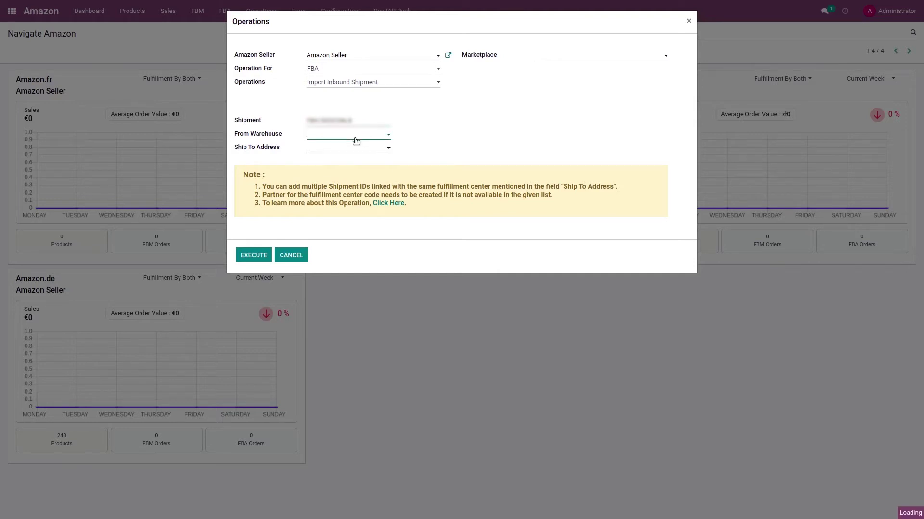
left_click(356, 140)
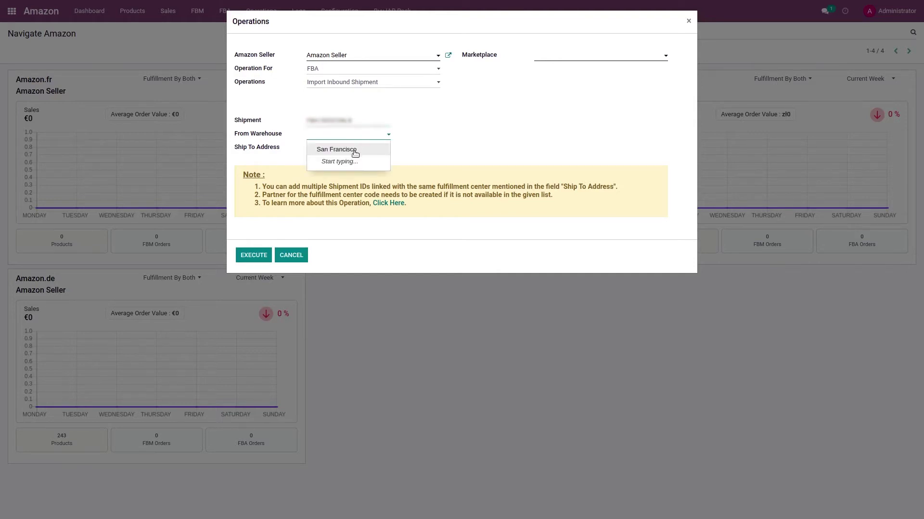
left_click(355, 150)
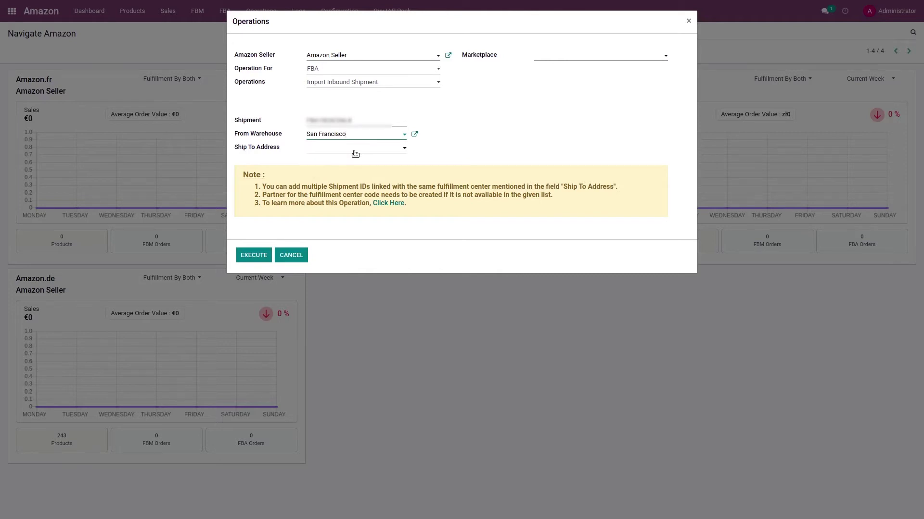
left_click(355, 150)
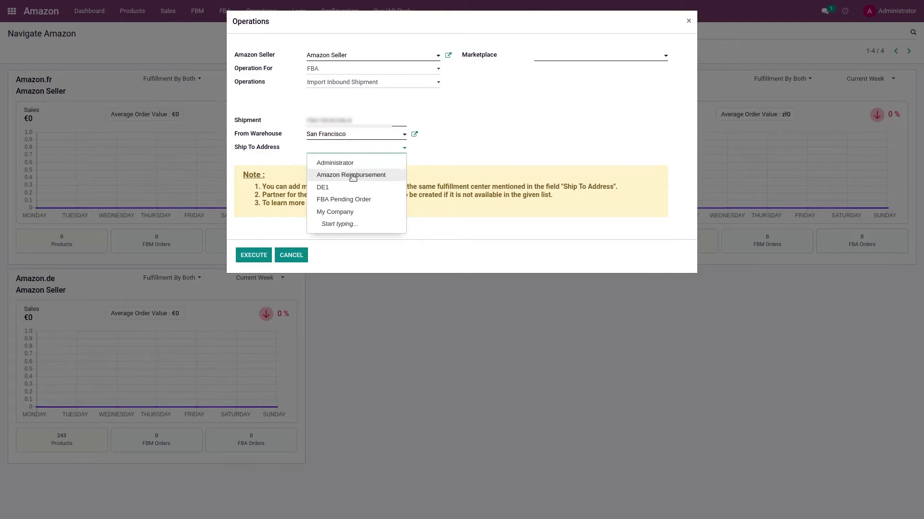
left_click(340, 187)
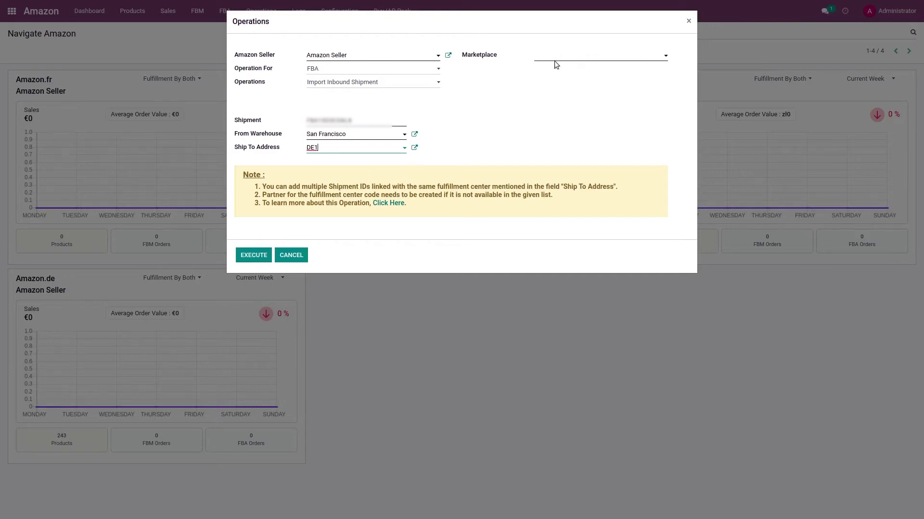
left_click(584, 62)
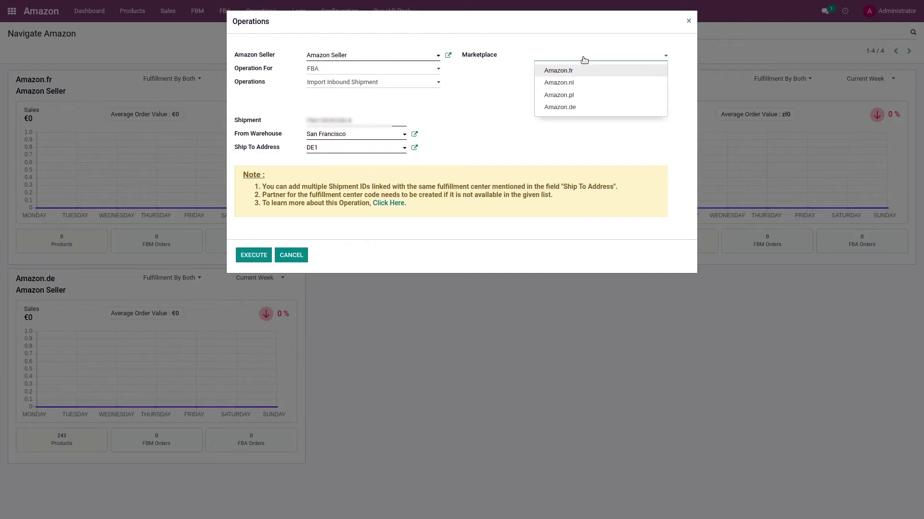
left_click(563, 108)
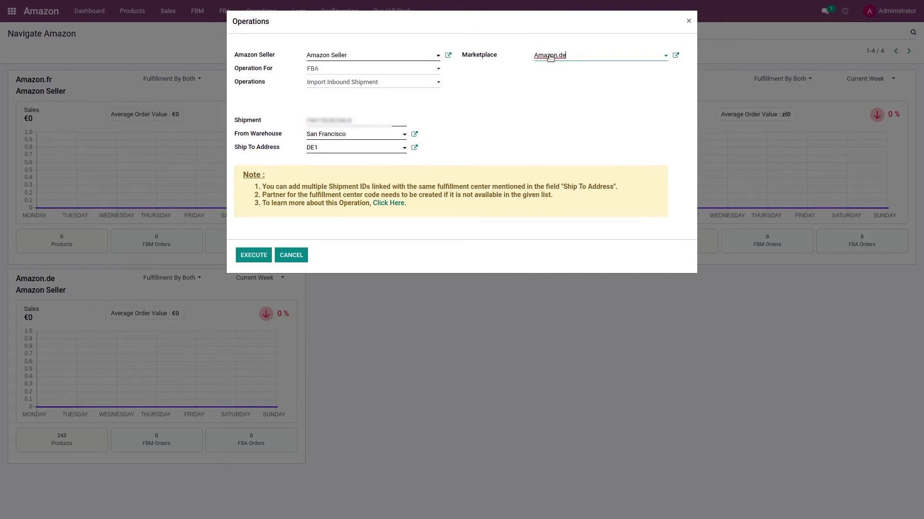
- Examine the Resupply From setting of the FBA warehouse linked to the Amazon.de marketplace
left_click(677, 56)
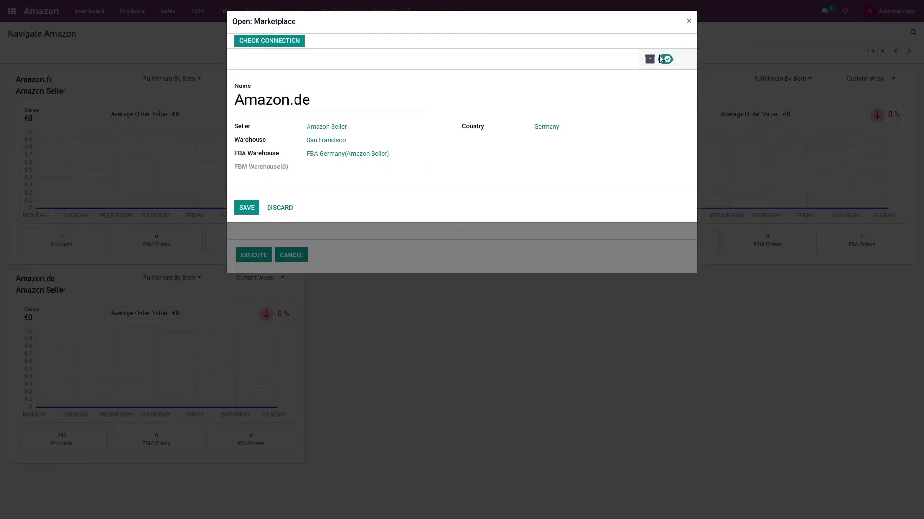
left_click(330, 155)
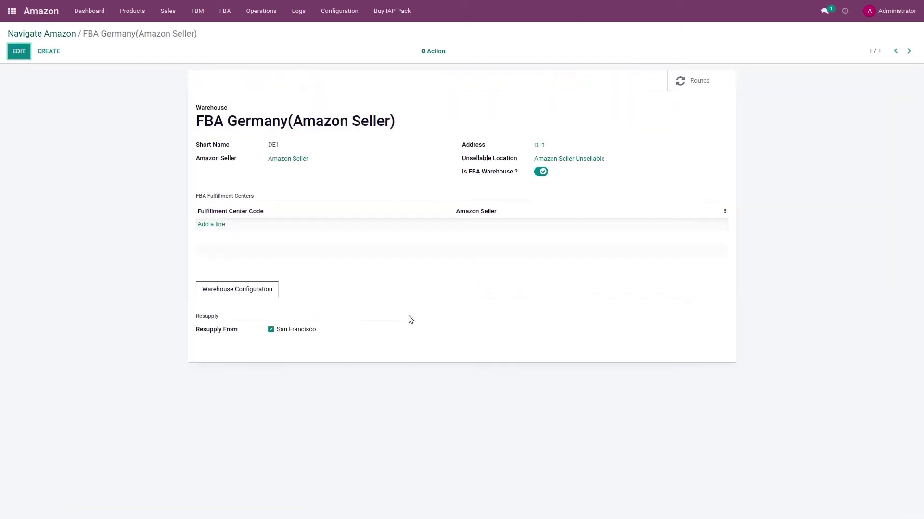
left_click_drag(197, 329, 238, 327)
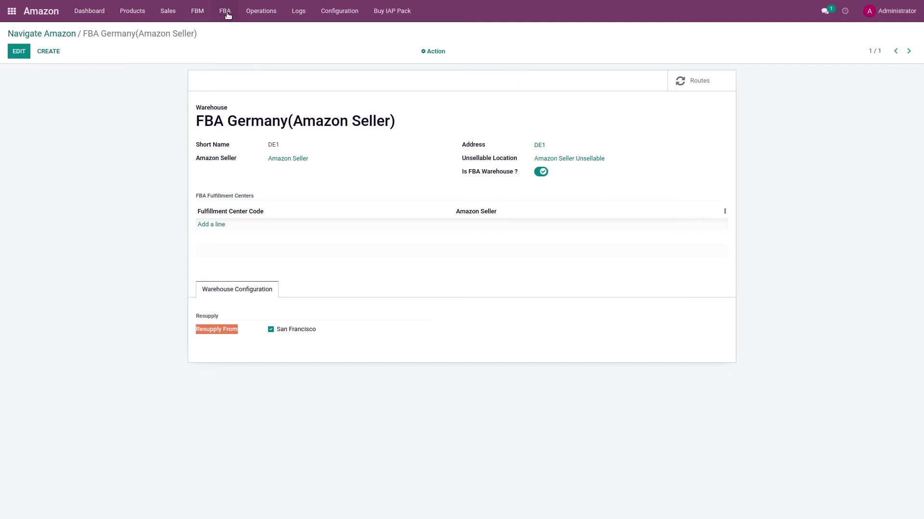
- Start a new Amazon operation with seller Amazon Seller, operation for FBA and operation type Import Inbound Shipment
left_click(256, 11)
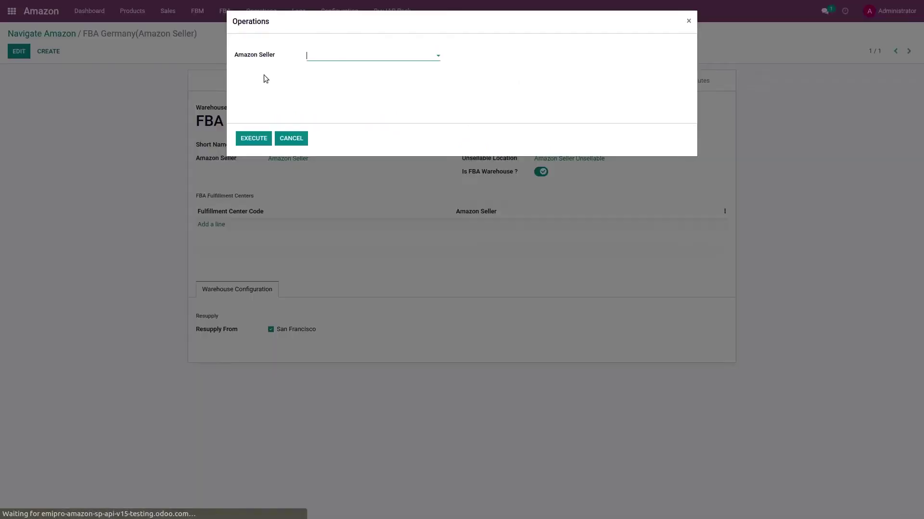
left_click(315, 61)
left_click(323, 77)
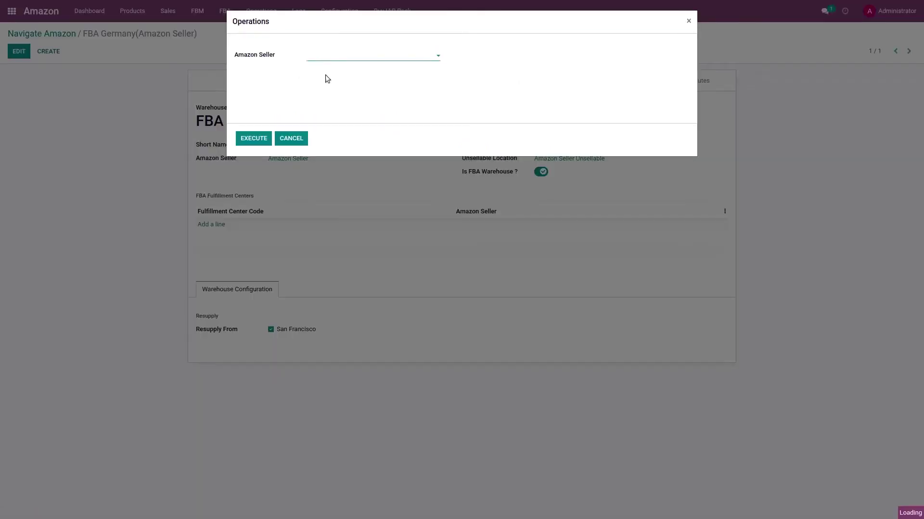
left_click(325, 72)
left_click(322, 93)
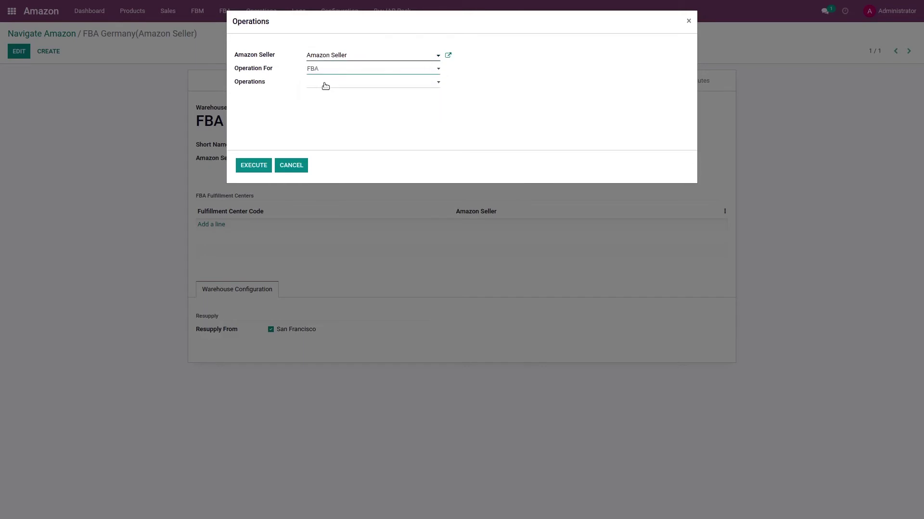
left_click(324, 82)
left_click(347, 156)
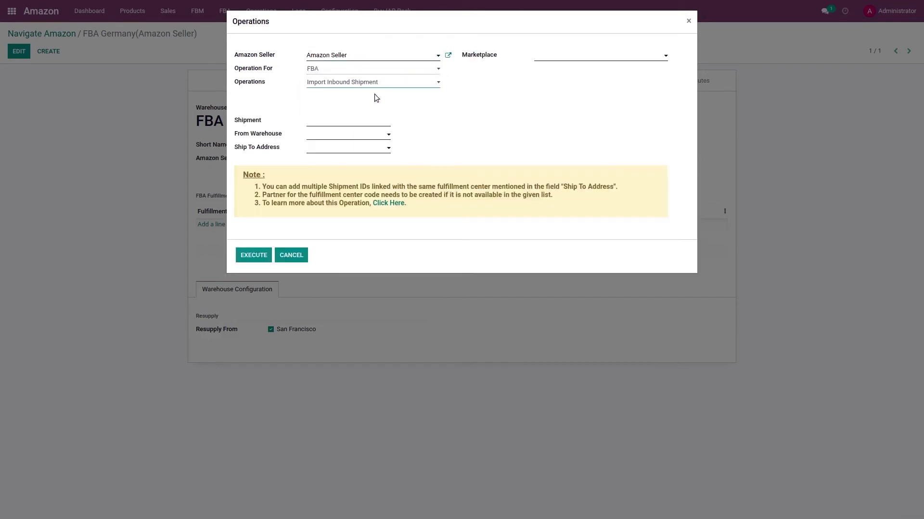
- Execute the import with the shipment ID, source warehouse San Francisco, ship-to address DE1 and marketplace Amazon.de
left_click(340, 124)
key("ctrl+v")
left_click(337, 137)
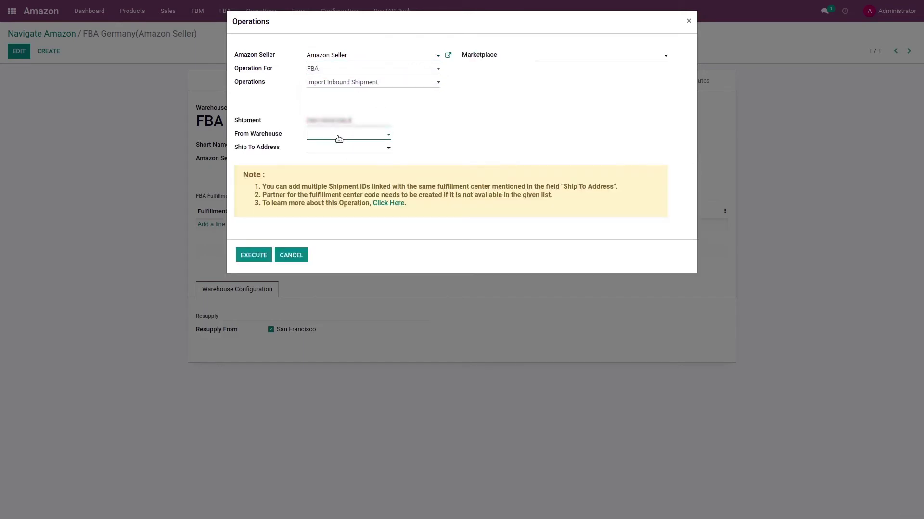
left_click(334, 149)
left_click(333, 149)
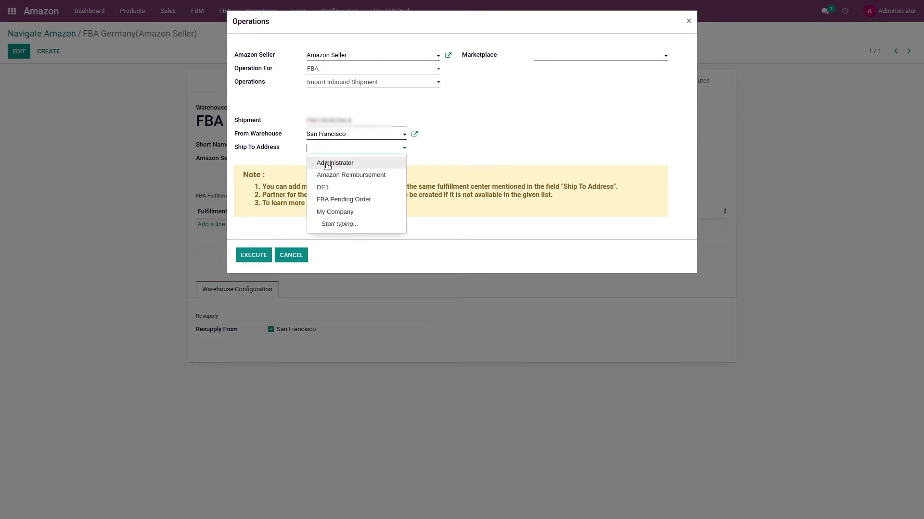
left_click(323, 188)
left_click(562, 56)
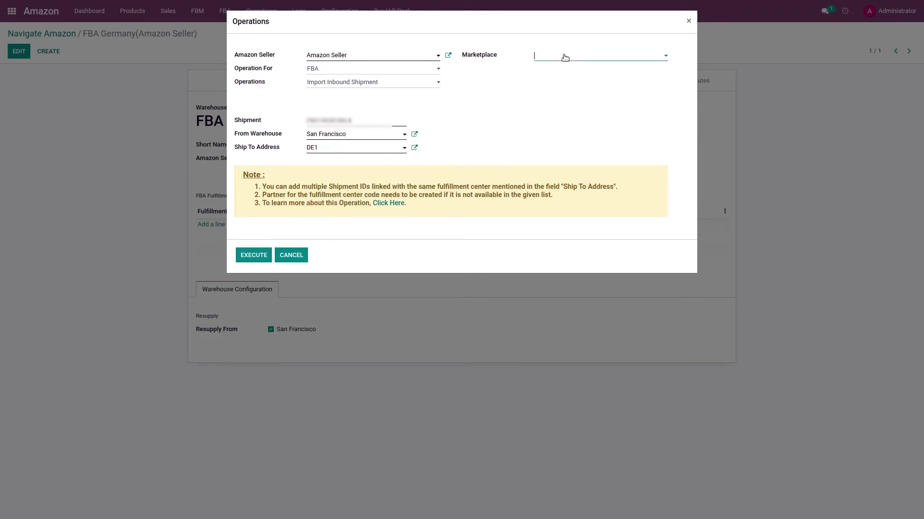
left_click(560, 107)
left_click(246, 255)
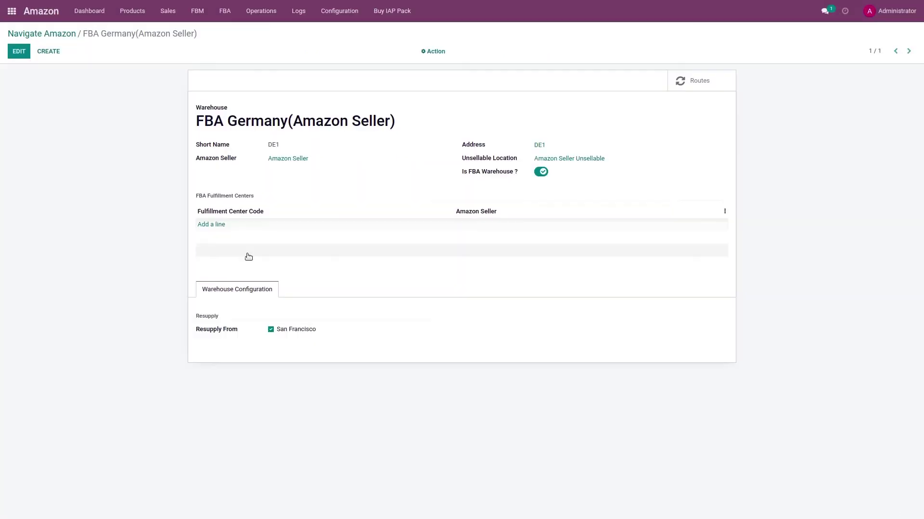
- Open the imported record in the FBA inbound shipments and view its pickings
left_click(224, 11)
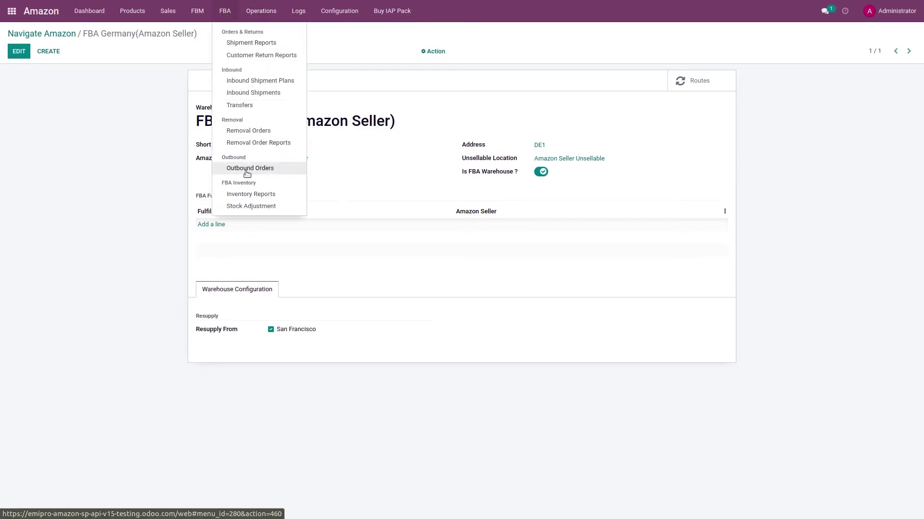
left_click(250, 94)
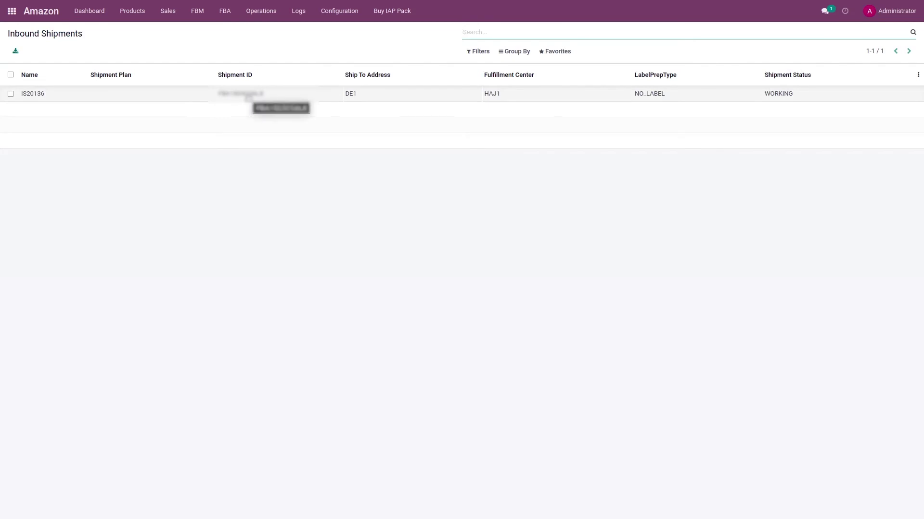
left_click(248, 97)
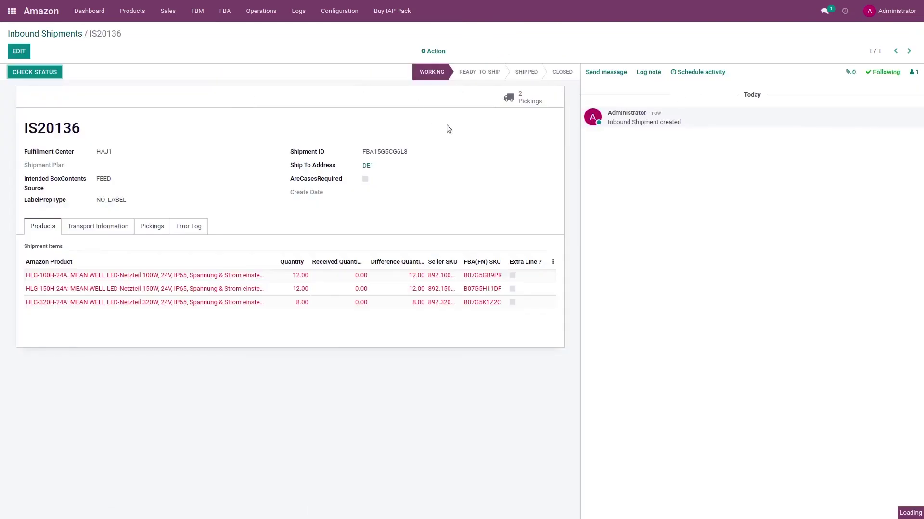
left_click(527, 102)
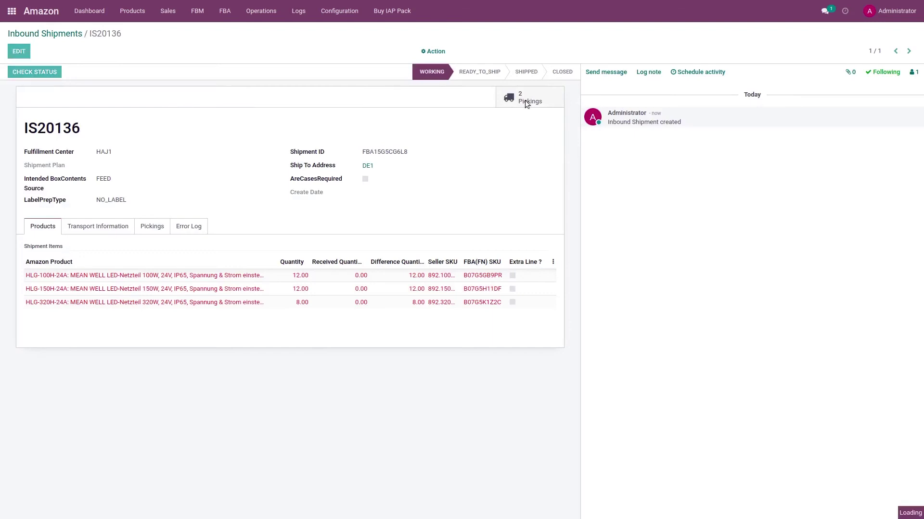